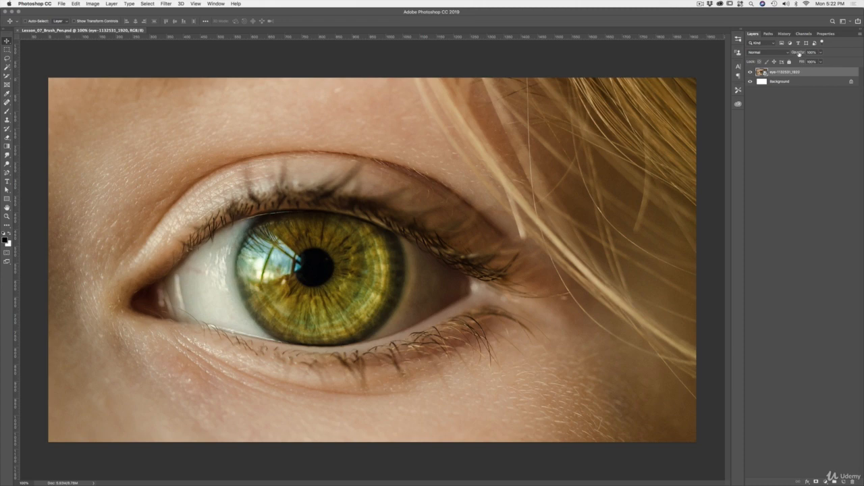
# Lower the eye photo layer's opacity to 62% and lock the whole layer against changes.
pyautogui.moveTo(800, 53); pyautogui.dragTo(790, 54)
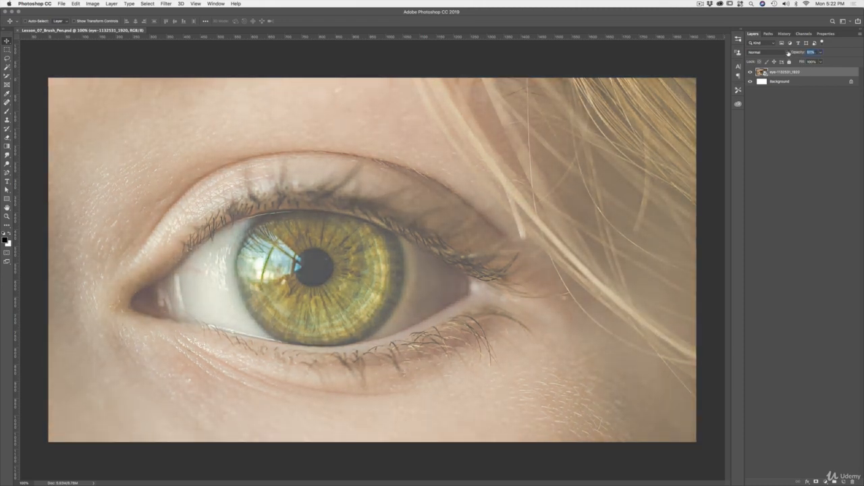
pyautogui.moveTo(786, 53); pyautogui.dragTo(802, 72)
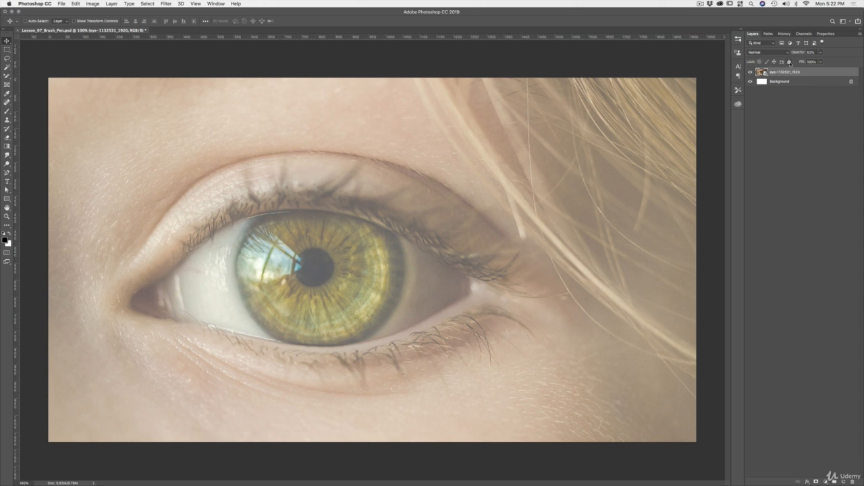
pyautogui.click(789, 63)
pyautogui.click(478, 202)
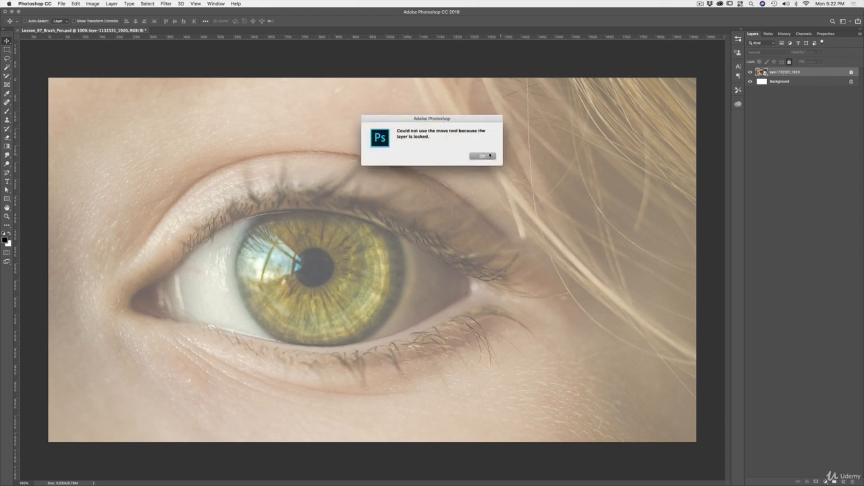
pyautogui.click(483, 156)
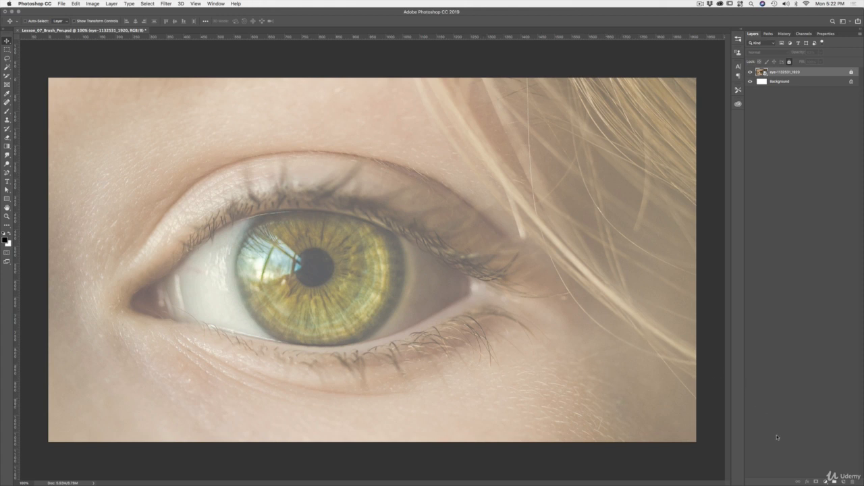
# Add a new layer above the eye photo and name it Working.
pyautogui.click(844, 481)
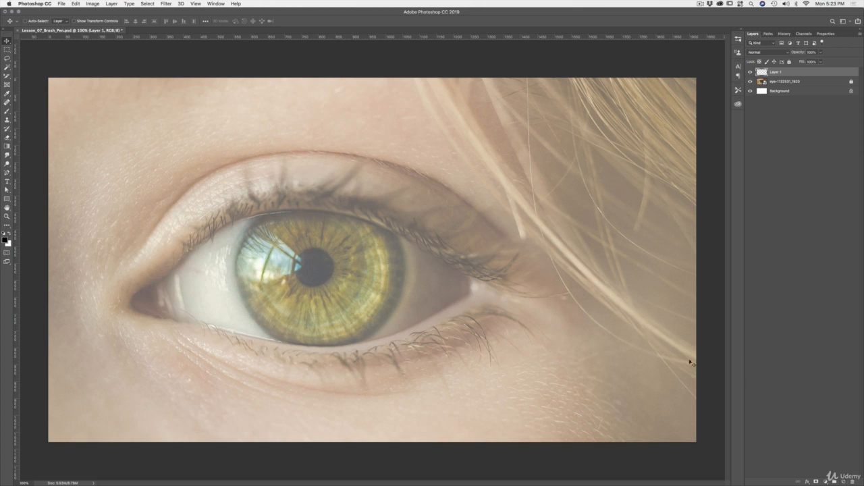
pyautogui.doubleClick(775, 72)
pyautogui.write('is rin')
pyautogui.write('g')
pyautogui.press('Return')
# Activate the Brush tool and bring up Brush Settings, placed clear of the layer list.
pyautogui.click(7, 112)
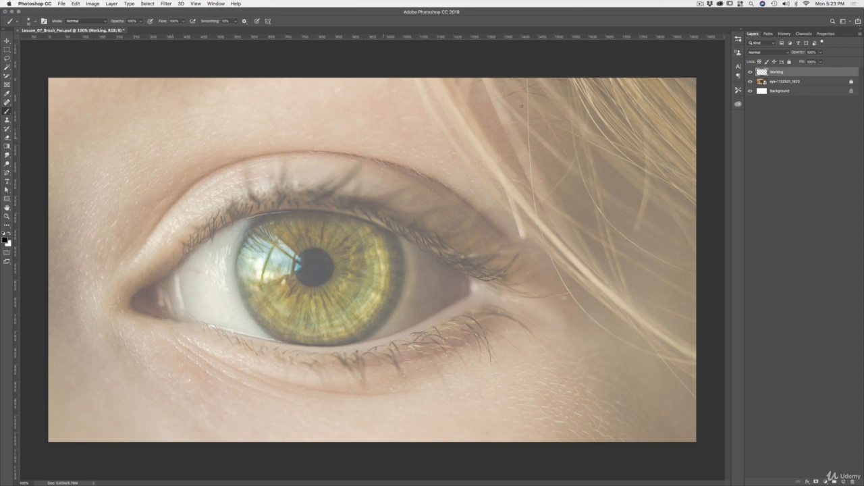
pyautogui.click(738, 40)
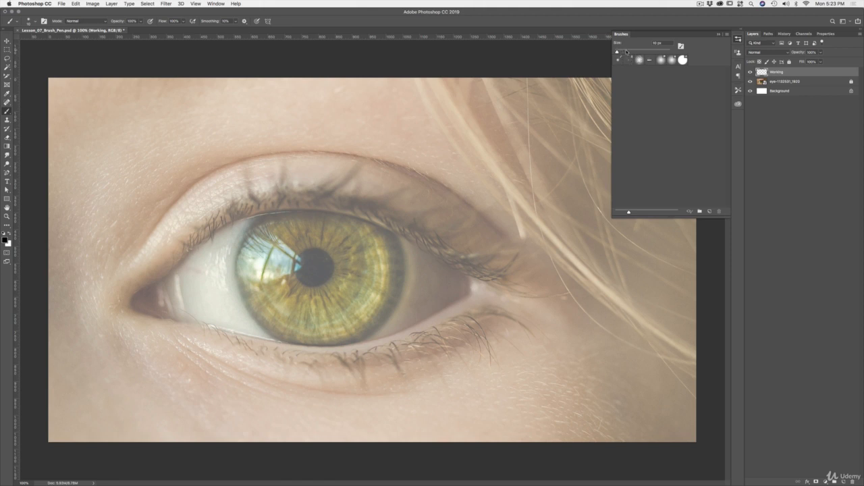
pyautogui.click(217, 4)
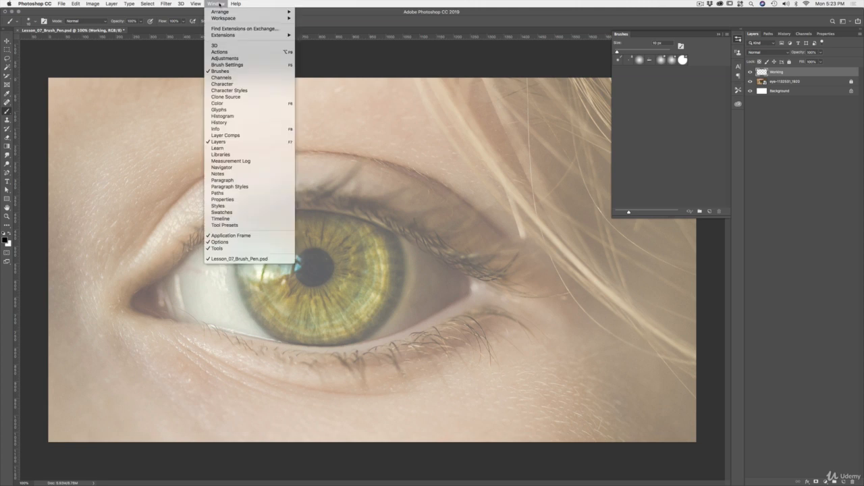
pyautogui.click(227, 65)
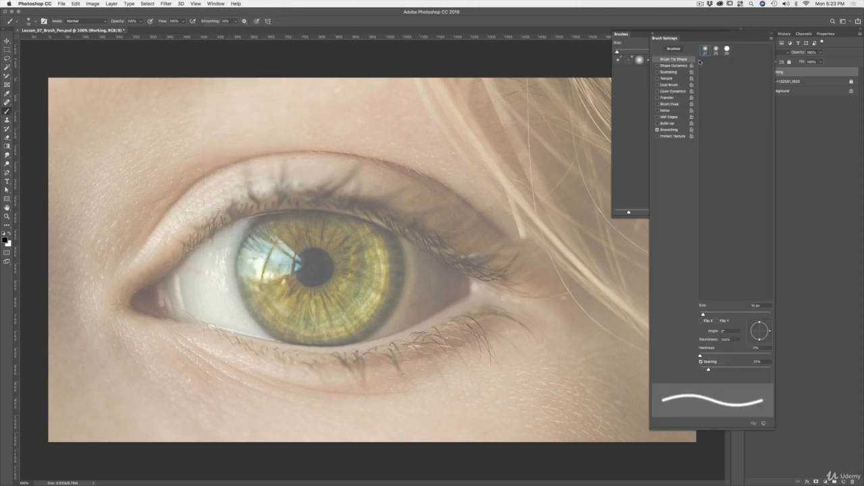
pyautogui.click(670, 39)
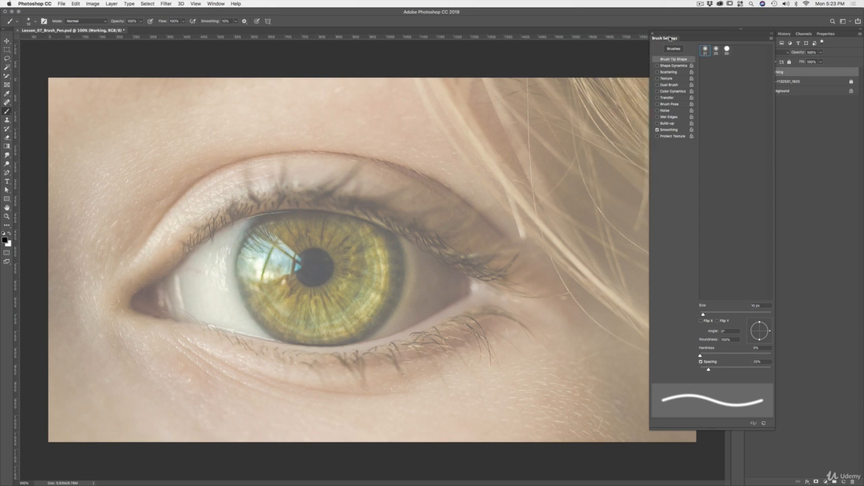
pyautogui.moveTo(666, 36)
pyautogui.mouseDown()
pyautogui.moveTo(598, 50)
pyautogui.moveTo(608, 50)
pyautogui.mouseUp()
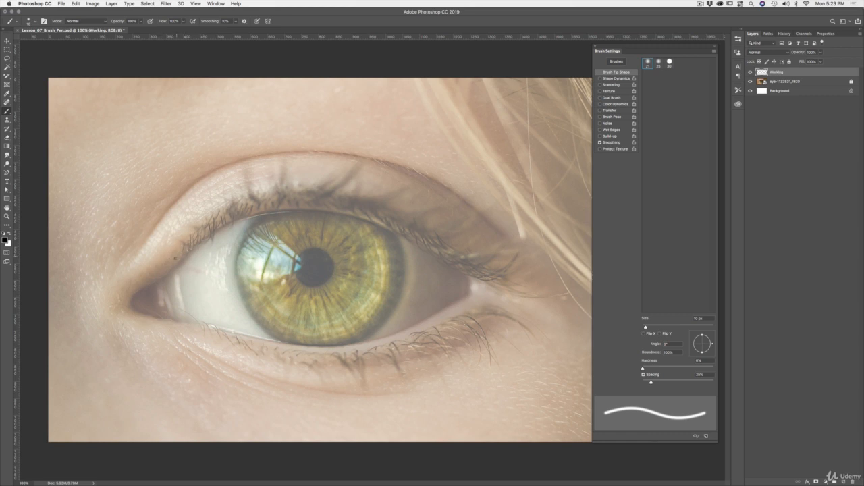
# Outline the eye in black, tracing the upper lid at 10 px, then the lower lid and a thicker upper line at 20 px.
pyautogui.moveTo(127, 295); pyautogui.dragTo(177, 257)
pyautogui.moveTo(149, 282)
pyautogui.mouseDown()
pyautogui.moveTo(211, 225)
pyautogui.moveTo(289, 207)
pyautogui.moveTo(341, 206)
pyautogui.moveTo(387, 219)
pyautogui.moveTo(474, 271)
pyautogui.moveTo(474, 298)
pyautogui.moveTo(447, 315)
pyautogui.mouseUp()
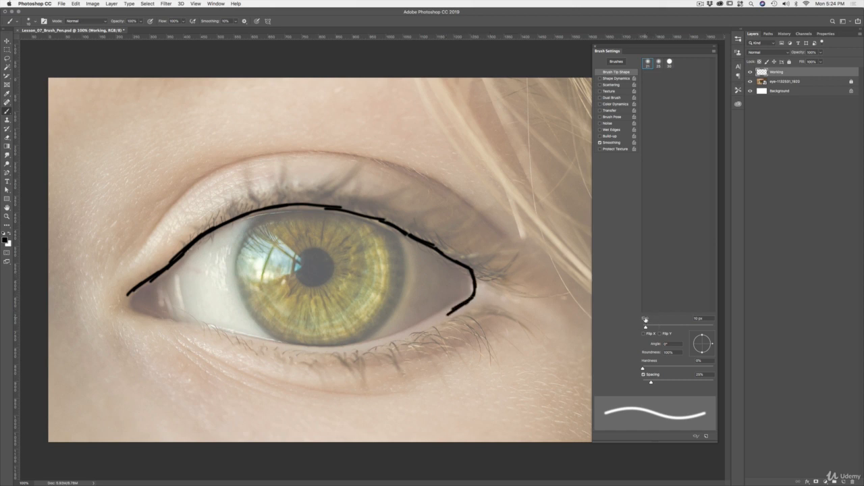
pyautogui.moveTo(645, 319); pyautogui.dragTo(652, 319)
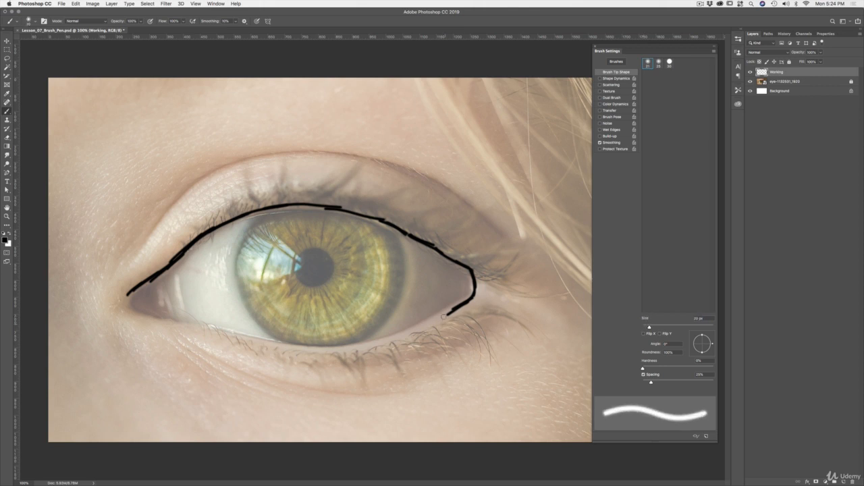
pyautogui.moveTo(454, 312); pyautogui.dragTo(341, 346)
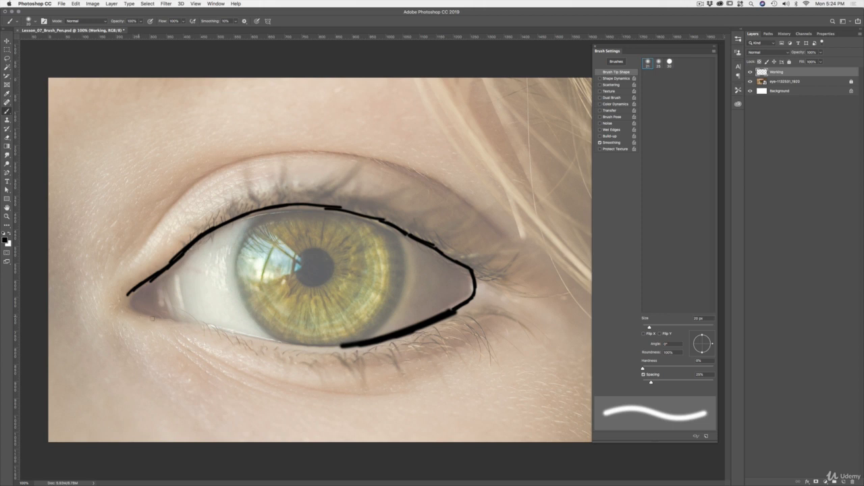
pyautogui.moveTo(138, 316)
pyautogui.mouseDown()
pyautogui.moveTo(270, 344)
pyautogui.moveTo(348, 345)
pyautogui.mouseUp()
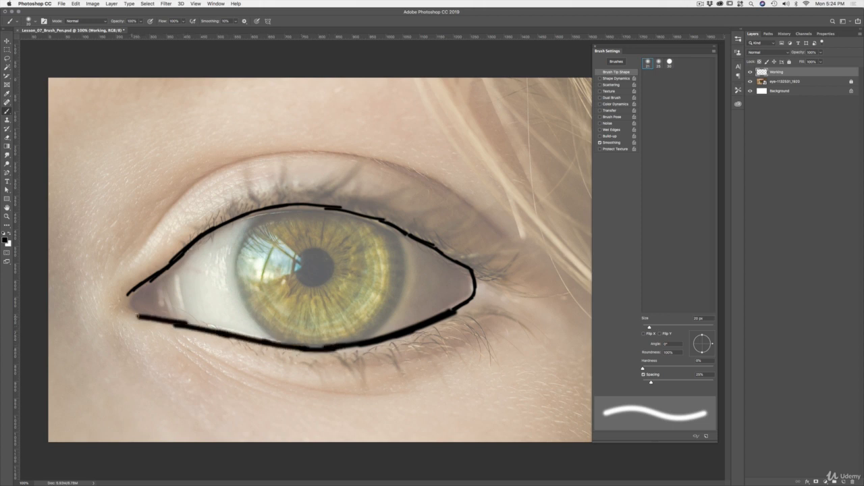
pyautogui.moveTo(137, 315)
pyautogui.mouseDown()
pyautogui.moveTo(127, 294)
pyautogui.moveTo(126, 313)
pyautogui.moveTo(124, 298)
pyautogui.moveTo(217, 220)
pyautogui.moveTo(201, 230)
pyautogui.moveTo(244, 210)
pyautogui.moveTo(225, 221)
pyautogui.moveTo(293, 205)
pyautogui.moveTo(264, 210)
pyautogui.moveTo(345, 206)
pyautogui.moveTo(316, 205)
pyautogui.moveTo(373, 214)
pyautogui.moveTo(349, 209)
pyautogui.moveTo(484, 262)
pyautogui.moveTo(447, 252)
pyautogui.moveTo(473, 281)
pyautogui.moveTo(473, 274)
pyautogui.moveTo(469, 299)
pyautogui.moveTo(450, 311)
pyautogui.mouseUp()
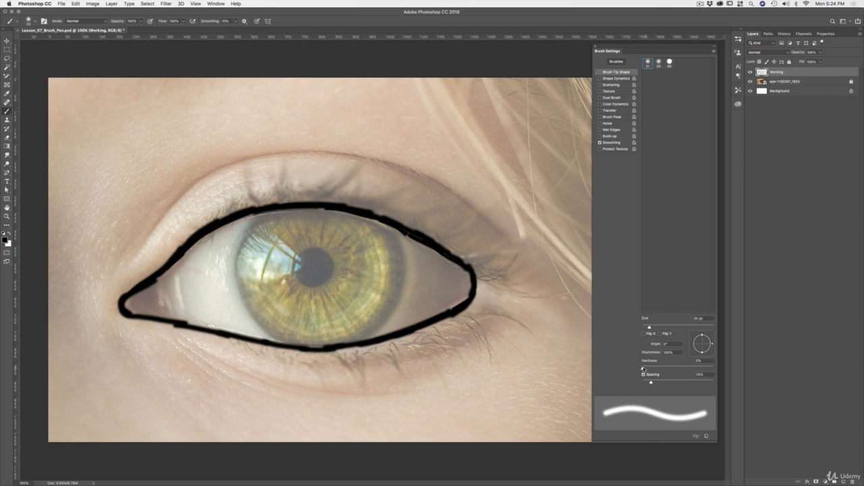
# Raise the brush hardness to 43% and thicken the outline around the eye's outer corner and adjoining lower lid.
pyautogui.moveTo(643, 369); pyautogui.dragTo(673, 368)
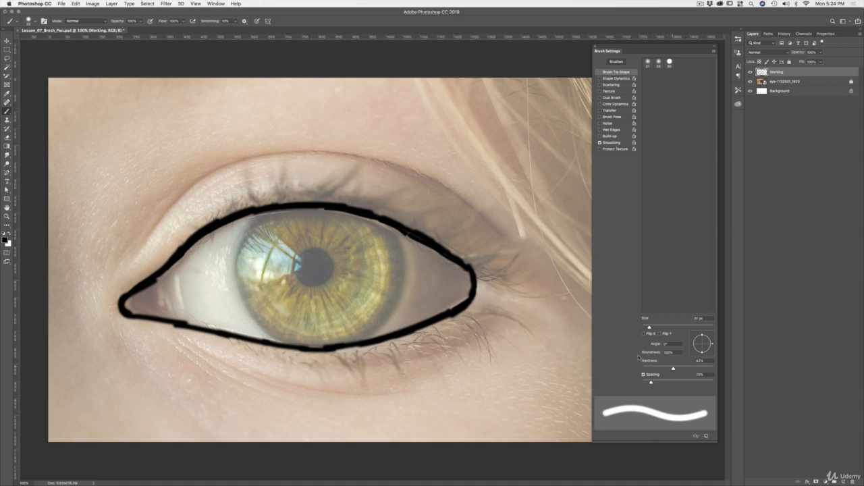
pyautogui.moveTo(461, 312)
pyautogui.mouseDown()
pyautogui.moveTo(437, 330)
pyautogui.moveTo(375, 345)
pyautogui.mouseUp()
pyautogui.moveTo(446, 325)
pyautogui.mouseDown()
pyautogui.moveTo(411, 338)
pyautogui.moveTo(478, 300)
pyautogui.moveTo(475, 264)
pyautogui.moveTo(454, 256)
pyautogui.mouseUp()
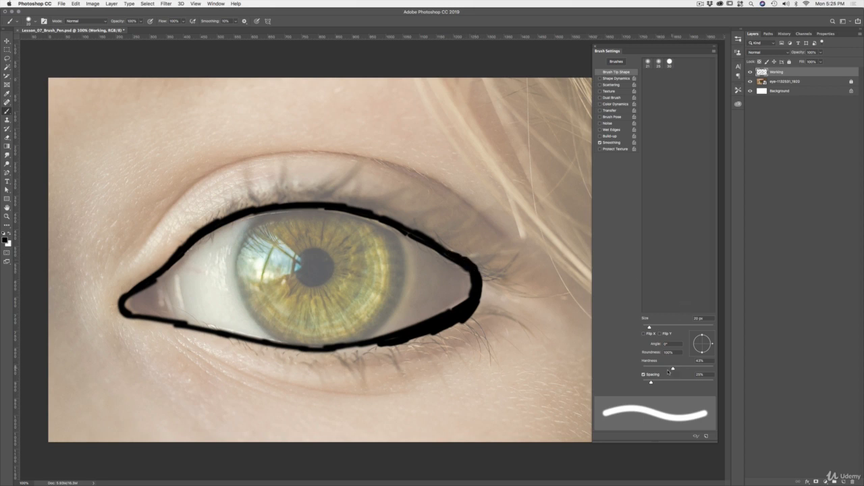
# Increase the brush spacing to about 75% and thicken the outer half of the upper lid line with beaded strokes.
pyautogui.moveTo(651, 383); pyautogui.dragTo(669, 374)
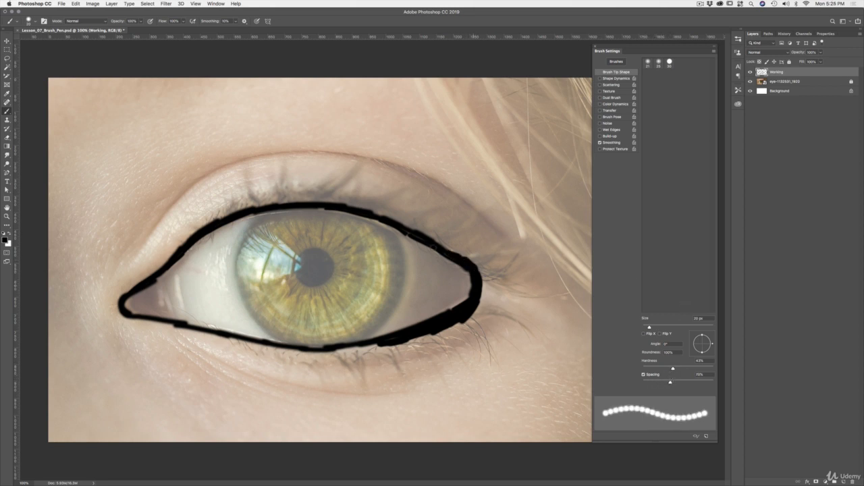
pyautogui.moveTo(395, 210); pyautogui.dragTo(464, 255)
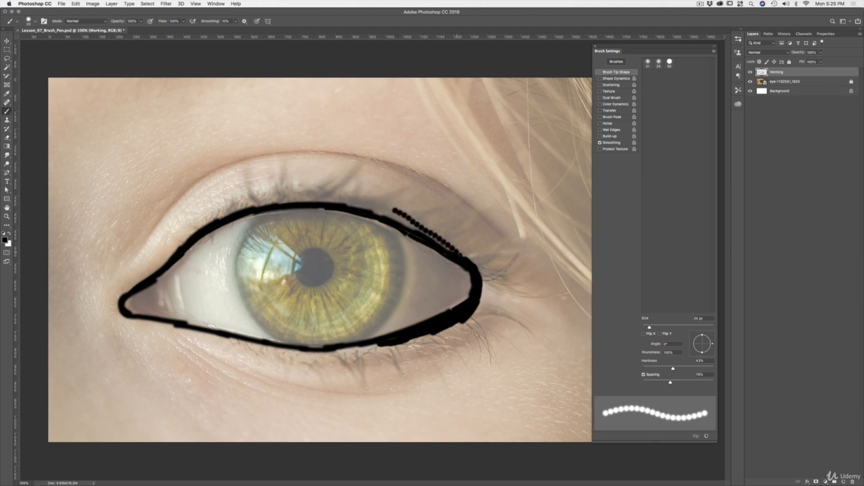
pyautogui.moveTo(418, 227)
pyautogui.mouseDown()
pyautogui.moveTo(445, 245)
pyautogui.moveTo(390, 209)
pyautogui.moveTo(471, 265)
pyautogui.mouseUp()
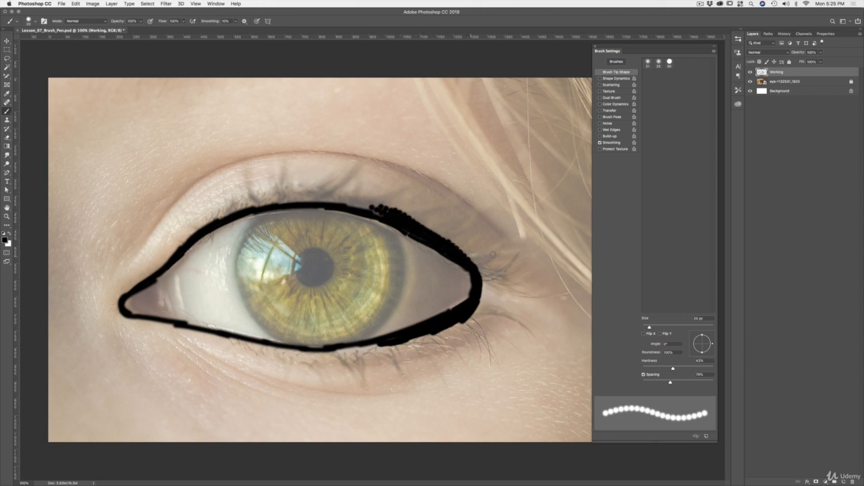
# Set the brush spacing to 174% and try two curved dotted strokes around the eye's outer corner.
pyautogui.moveTo(670, 383)
pyautogui.mouseDown()
pyautogui.moveTo(651, 384)
pyautogui.moveTo(691, 382)
pyautogui.mouseUp()
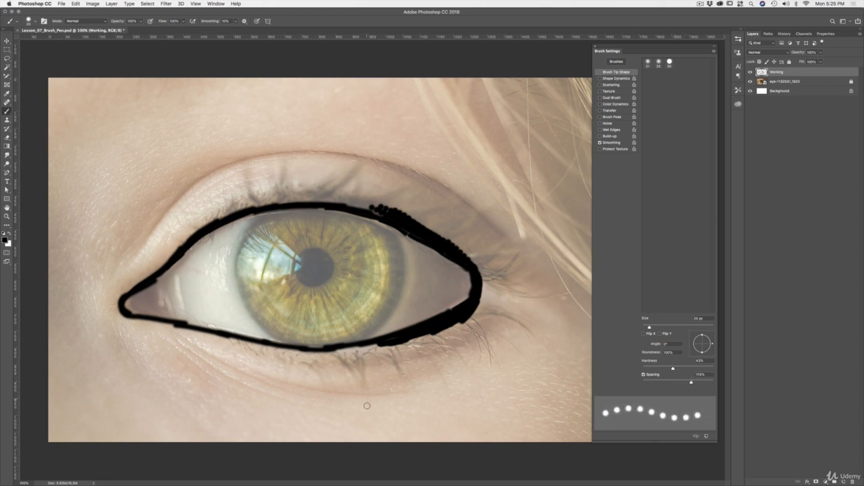
pyautogui.moveTo(366, 407)
pyautogui.mouseDown()
pyautogui.moveTo(431, 378)
pyautogui.moveTo(482, 380)
pyautogui.moveTo(528, 330)
pyautogui.moveTo(499, 258)
pyautogui.mouseUp()
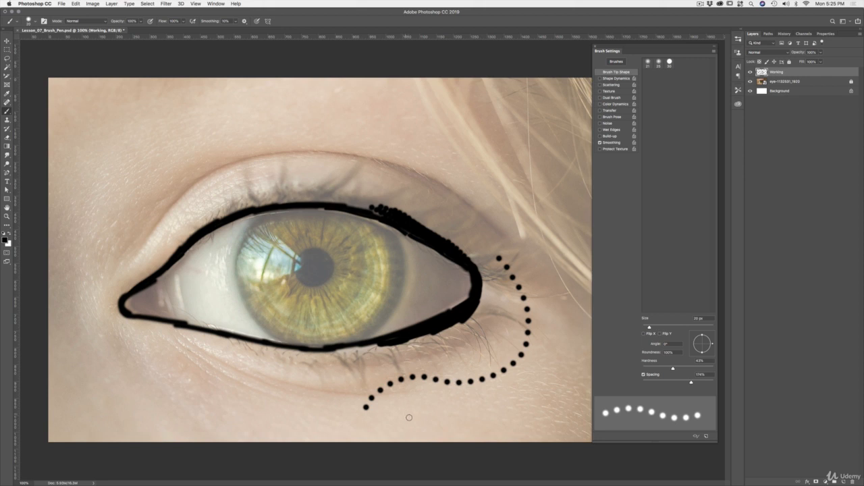
pyautogui.moveTo(402, 415)
pyautogui.mouseDown()
pyautogui.moveTo(426, 397)
pyautogui.moveTo(521, 388)
pyautogui.moveTo(544, 362)
pyautogui.moveTo(547, 323)
pyautogui.moveTo(518, 254)
pyautogui.mouseUp()
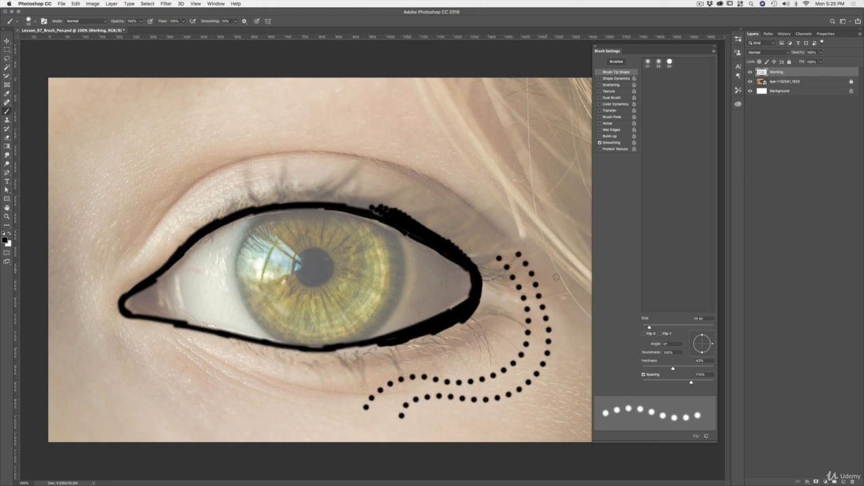
pyautogui.click(454, 311)
pyautogui.click(444, 327)
# Undo the dotted strokes and reduce the brush spacing to 10%.
pyautogui.press('super+z')
pyautogui.press('super+z')
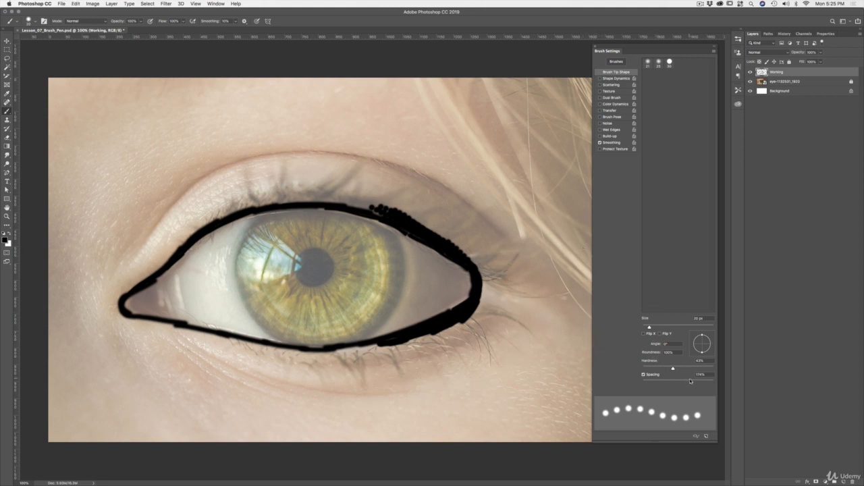
pyautogui.moveTo(690, 380); pyautogui.dragTo(649, 382)
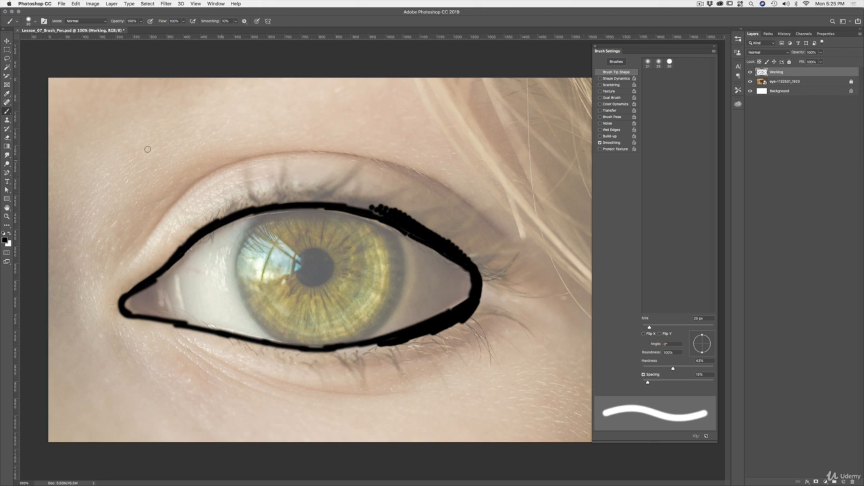
# Restore the default brush presets from the brush preset options.
pyautogui.click(35, 22)
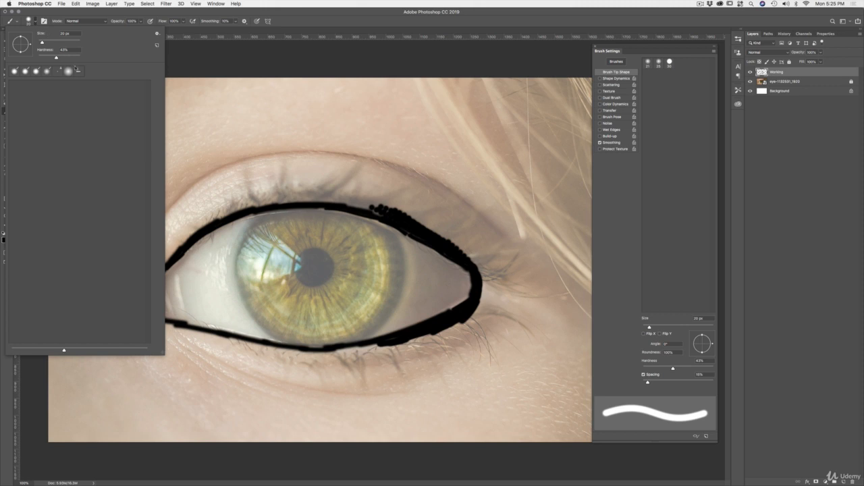
pyautogui.click(158, 33)
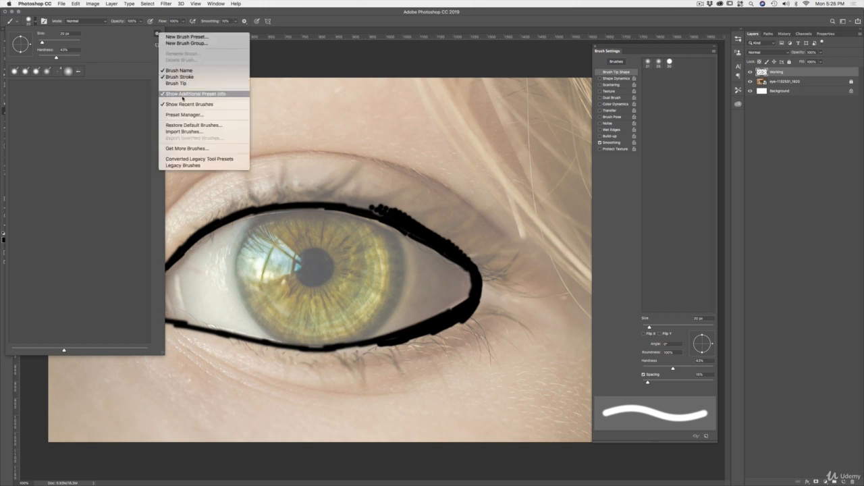
pyautogui.click(186, 117)
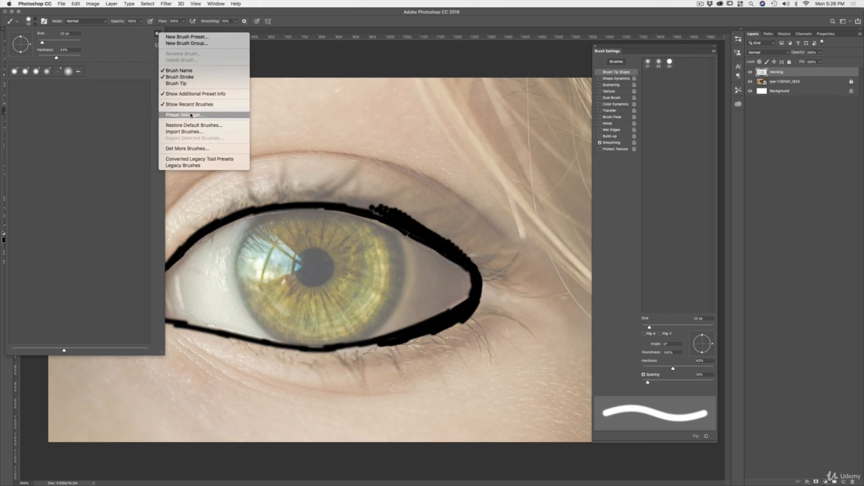
pyautogui.click(196, 125)
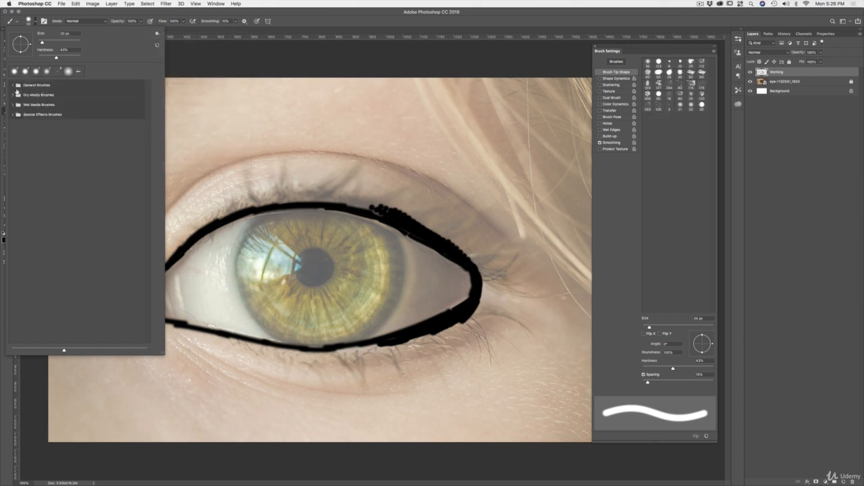
# Choose the Soft Round preset from General Brushes and thicken the middle of the upper lid line.
pyautogui.click(13, 86)
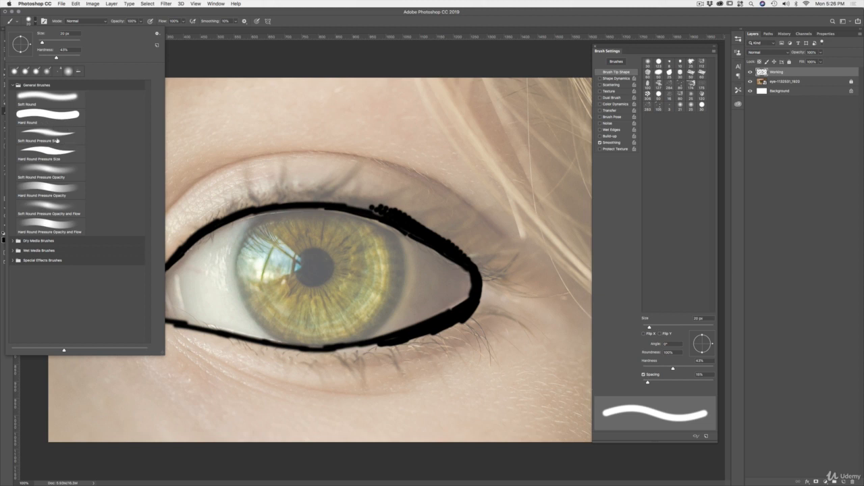
pyautogui.click(50, 99)
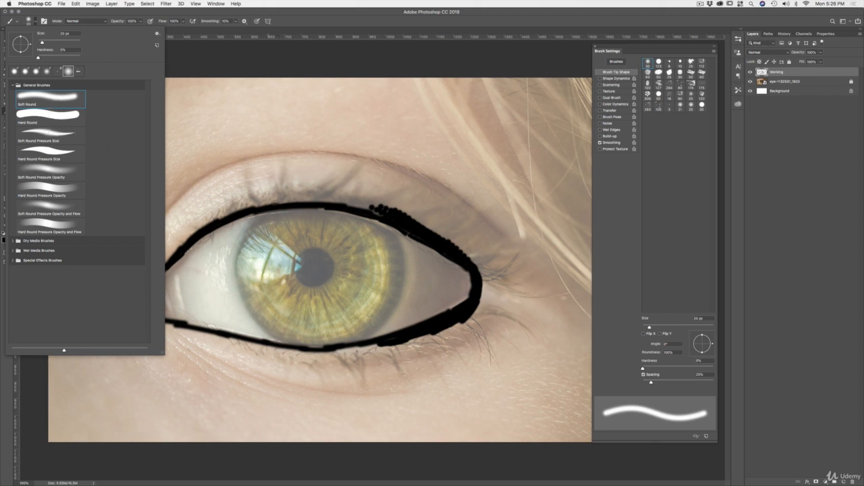
pyautogui.click(270, 202)
pyautogui.moveTo(267, 201)
pyautogui.mouseDown()
pyautogui.moveTo(356, 200)
pyautogui.moveTo(372, 205)
pyautogui.moveTo(331, 200)
pyautogui.moveTo(388, 215)
pyautogui.moveTo(348, 200)
pyautogui.mouseUp()
# Choose the Soft Round Pressure Size preset and extend the thick upper lid line toward the eye's inner corner.
pyautogui.click(32, 23)
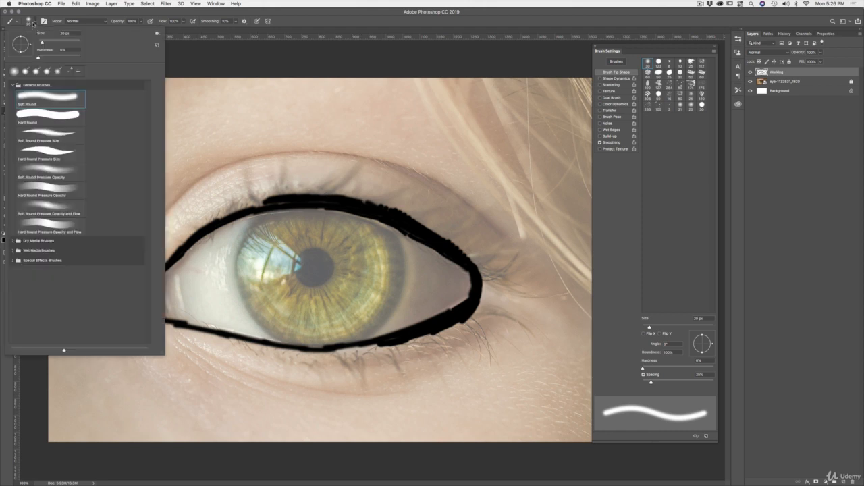
pyautogui.click(49, 137)
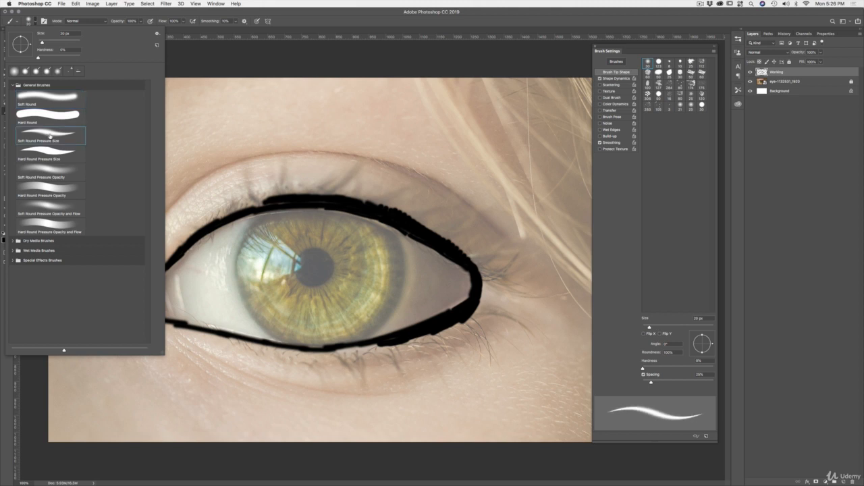
pyautogui.moveTo(227, 208)
pyautogui.mouseDown()
pyautogui.moveTo(275, 196)
pyautogui.moveTo(254, 207)
pyautogui.mouseUp()
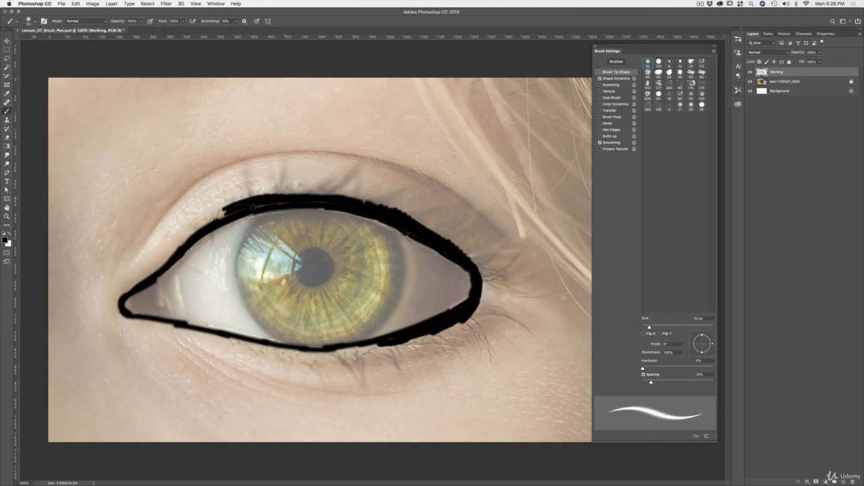
# Paint black upper eyelashes along the whole upper lid line, from the inner corner to the outer corner.
pyautogui.moveTo(193, 228); pyautogui.dragTo(238, 190)
pyautogui.moveTo(227, 210); pyautogui.dragTo(284, 164)
pyautogui.moveTo(298, 194); pyautogui.dragTo(290, 166)
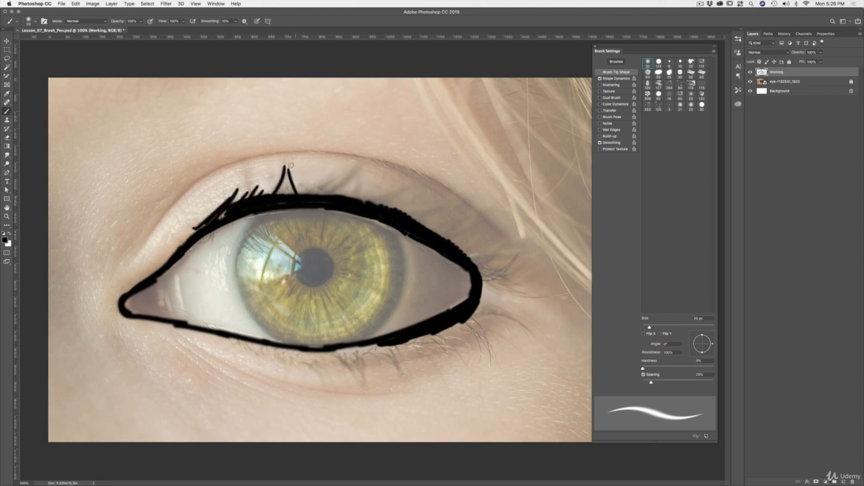
pyautogui.moveTo(316, 196)
pyautogui.mouseDown()
pyautogui.moveTo(349, 168)
pyautogui.moveTo(405, 183)
pyautogui.moveTo(398, 179)
pyautogui.moveTo(418, 202)
pyautogui.moveTo(450, 199)
pyautogui.mouseUp()
pyautogui.moveTo(408, 222)
pyautogui.mouseDown()
pyautogui.moveTo(452, 202)
pyautogui.moveTo(460, 221)
pyautogui.moveTo(477, 229)
pyautogui.moveTo(464, 236)
pyautogui.moveTo(475, 236)
pyautogui.mouseUp()
pyautogui.moveTo(454, 250)
pyautogui.mouseDown()
pyautogui.moveTo(487, 244)
pyautogui.moveTo(513, 262)
pyautogui.mouseUp()
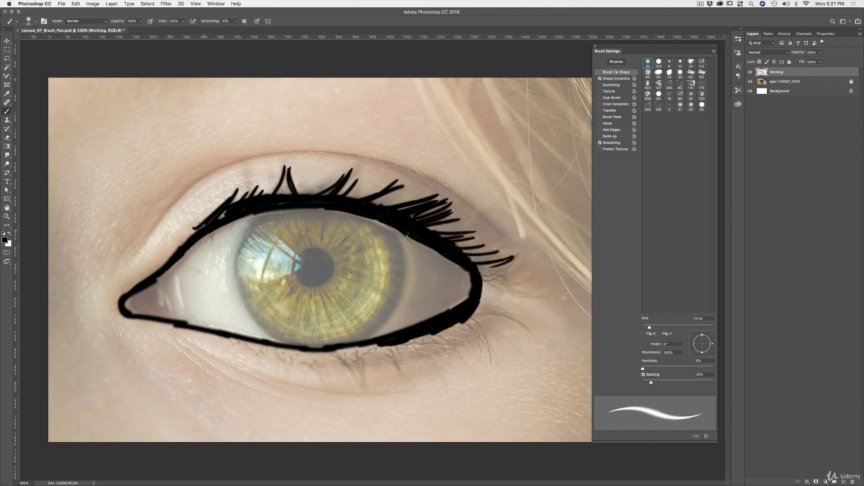
pyautogui.moveTo(176, 247)
pyautogui.mouseDown()
pyautogui.moveTo(190, 216)
pyautogui.moveTo(199, 225)
pyautogui.mouseUp()
# Choose the KYLE Ultimate Pencil Hard preset from Dry Media Brushes and sketch fine lashes along the lower lid.
pyautogui.click(30, 23)
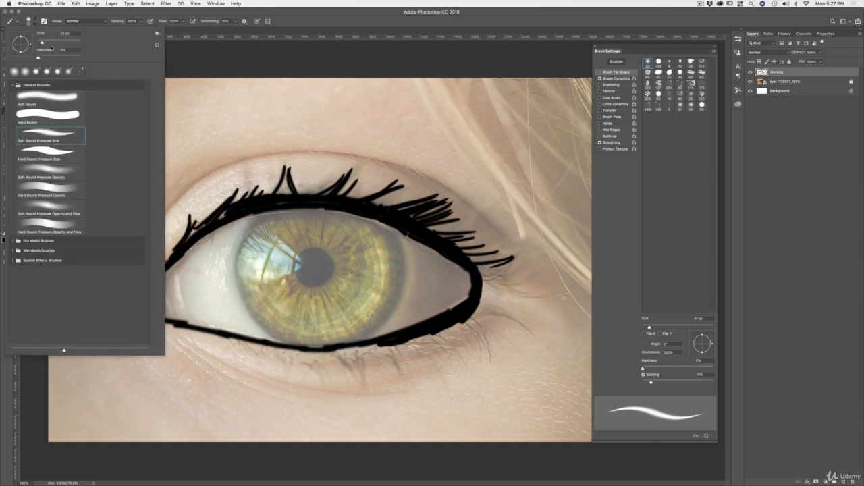
pyautogui.click(15, 241)
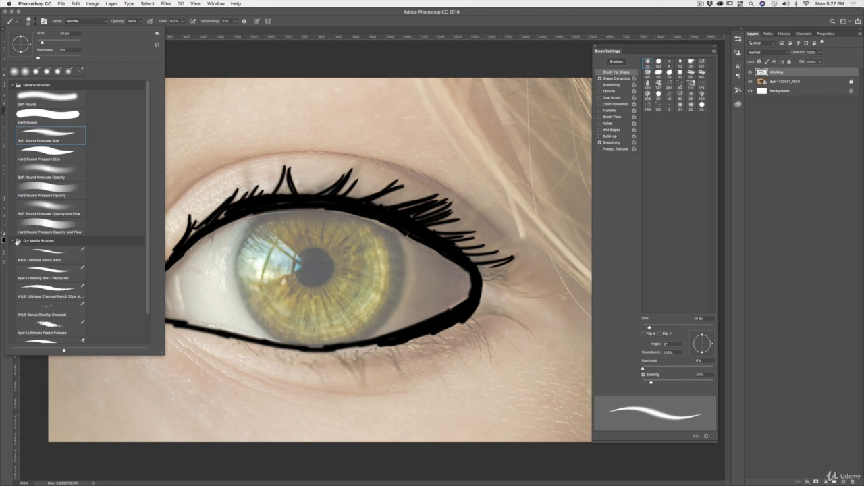
pyautogui.click(49, 253)
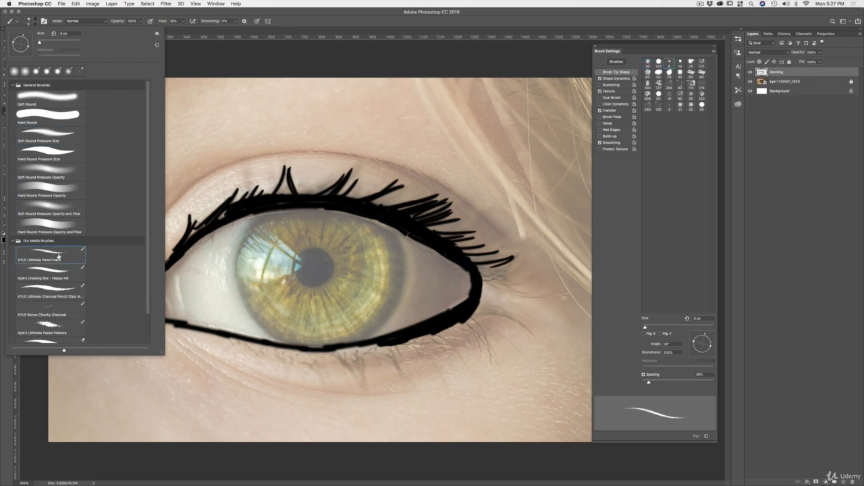
pyautogui.scroll(-2, 87, 297)
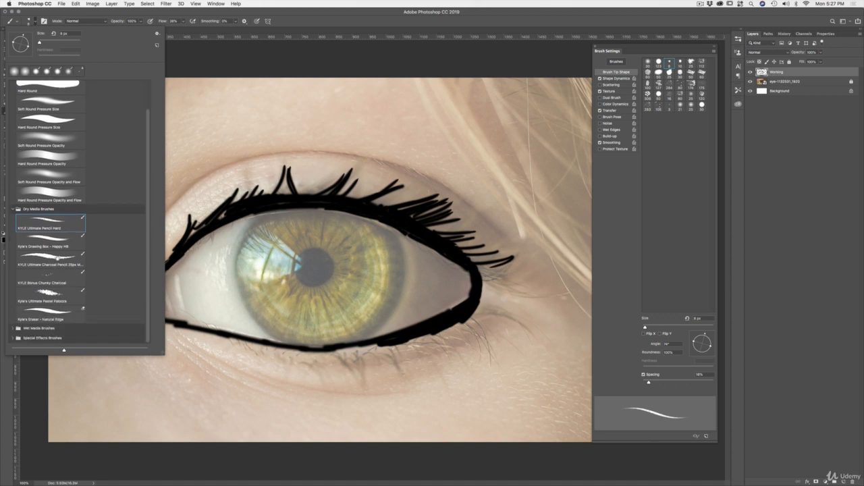
pyautogui.moveTo(203, 333)
pyautogui.mouseDown()
pyautogui.moveTo(242, 350)
pyautogui.moveTo(251, 341)
pyautogui.moveTo(306, 352)
pyautogui.mouseUp()
pyautogui.moveTo(267, 354)
pyautogui.mouseDown()
pyautogui.moveTo(324, 358)
pyautogui.moveTo(356, 377)
pyautogui.moveTo(387, 357)
pyautogui.moveTo(398, 367)
pyautogui.moveTo(432, 349)
pyautogui.moveTo(448, 359)
pyautogui.moveTo(462, 342)
pyautogui.moveTo(501, 355)
pyautogui.mouseUp()
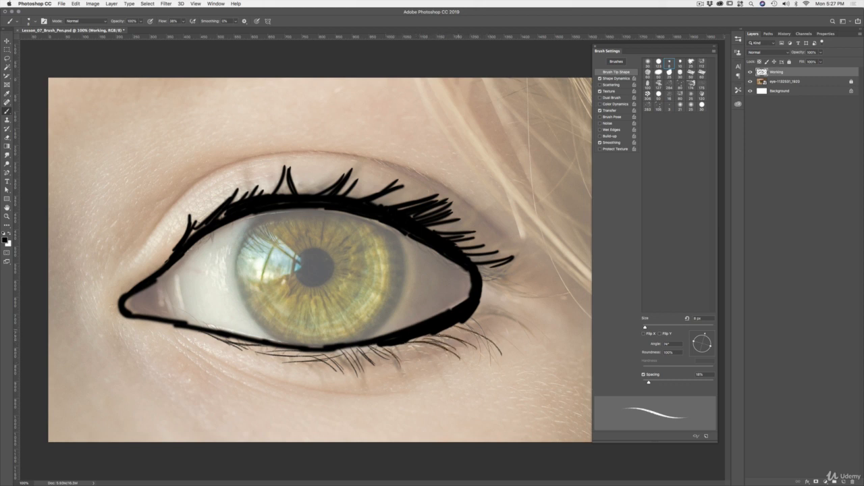
pyautogui.moveTo(458, 328); pyautogui.dragTo(494, 337)
pyautogui.moveTo(467, 317)
pyautogui.mouseDown()
pyautogui.moveTo(515, 315)
pyautogui.moveTo(526, 328)
pyautogui.mouseUp()
# Trace the upper eyelid crease with thin pencil strokes, from near the inner corner over the top of the lid.
pyautogui.moveTo(146, 241)
pyautogui.mouseDown()
pyautogui.moveTo(163, 207)
pyautogui.moveTo(200, 180)
pyautogui.mouseUp()
pyautogui.moveTo(155, 226); pyautogui.dragTo(217, 169)
pyautogui.moveTo(175, 203); pyautogui.dragTo(245, 159)
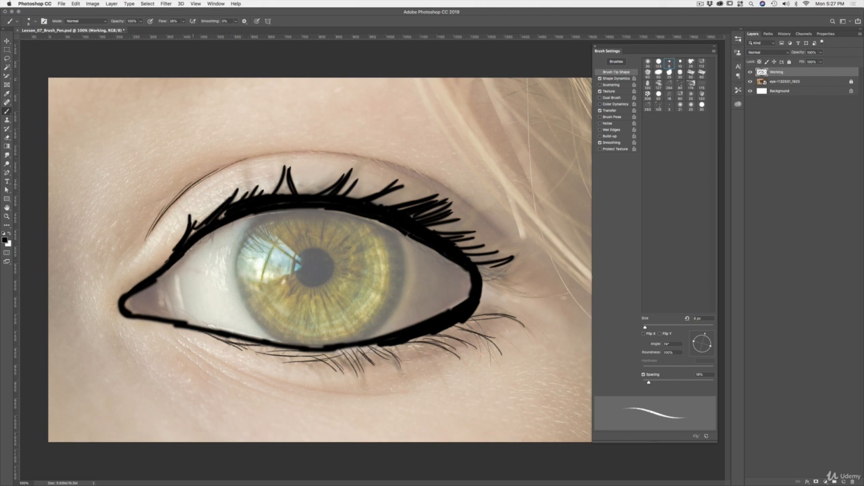
pyautogui.moveTo(205, 179)
pyautogui.mouseDown()
pyautogui.moveTo(296, 151)
pyautogui.moveTo(373, 154)
pyautogui.moveTo(394, 167)
pyautogui.moveTo(300, 154)
pyautogui.mouseUp()
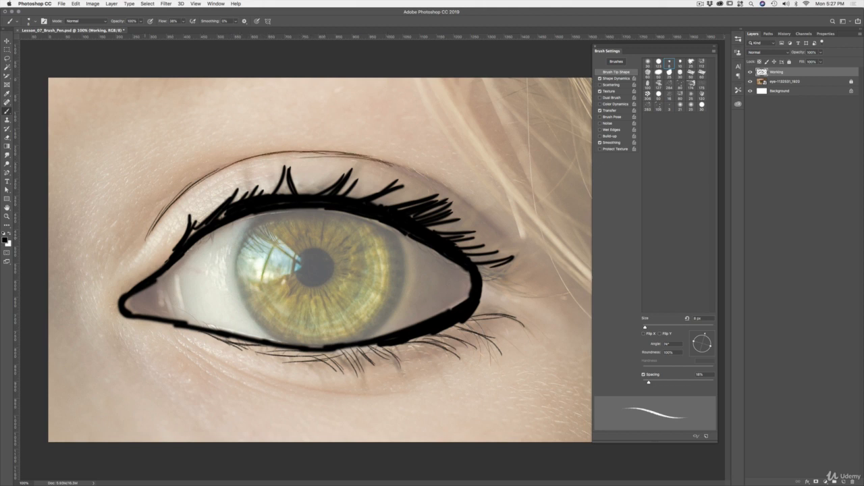
pyautogui.moveTo(134, 254)
pyautogui.mouseDown()
pyautogui.moveTo(150, 228)
pyautogui.moveTo(142, 230)
pyautogui.mouseUp()
# Sketch the skin creases beneath the lower lid with several long, thin pencil strokes.
pyautogui.moveTo(178, 348)
pyautogui.mouseDown()
pyautogui.moveTo(226, 375)
pyautogui.moveTo(297, 386)
pyautogui.mouseUp()
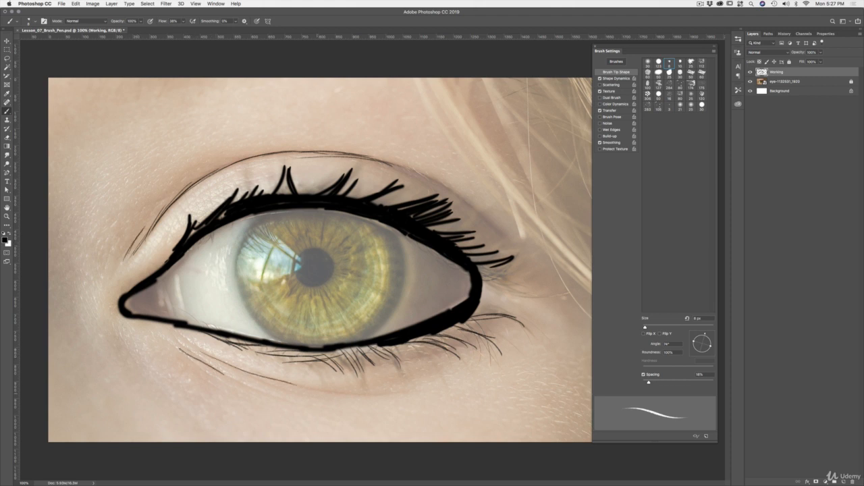
pyautogui.moveTo(247, 366); pyautogui.dragTo(416, 406)
pyautogui.moveTo(328, 390); pyautogui.dragTo(428, 393)
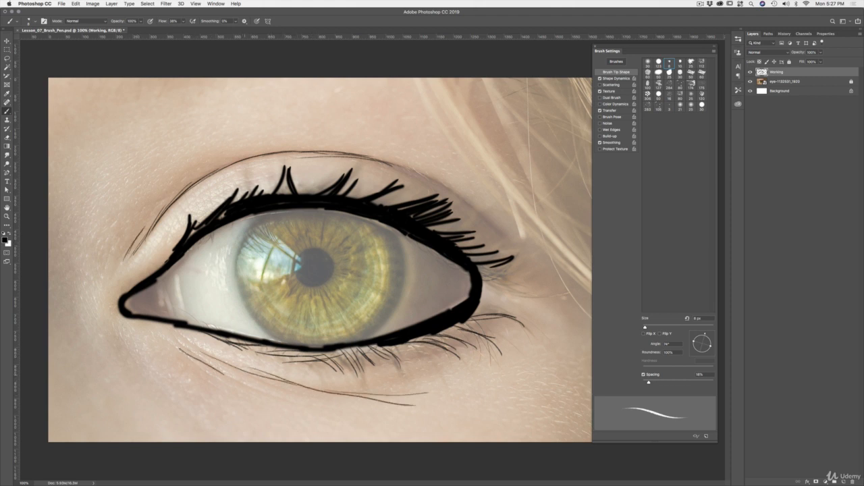
pyautogui.moveTo(241, 371)
pyautogui.mouseDown()
pyautogui.moveTo(297, 391)
pyautogui.moveTo(270, 389)
pyautogui.mouseUp()
pyautogui.moveTo(216, 367); pyautogui.dragTo(301, 401)
pyautogui.moveTo(266, 379)
pyautogui.mouseDown()
pyautogui.moveTo(333, 388)
pyautogui.moveTo(401, 361)
pyautogui.mouseUp()
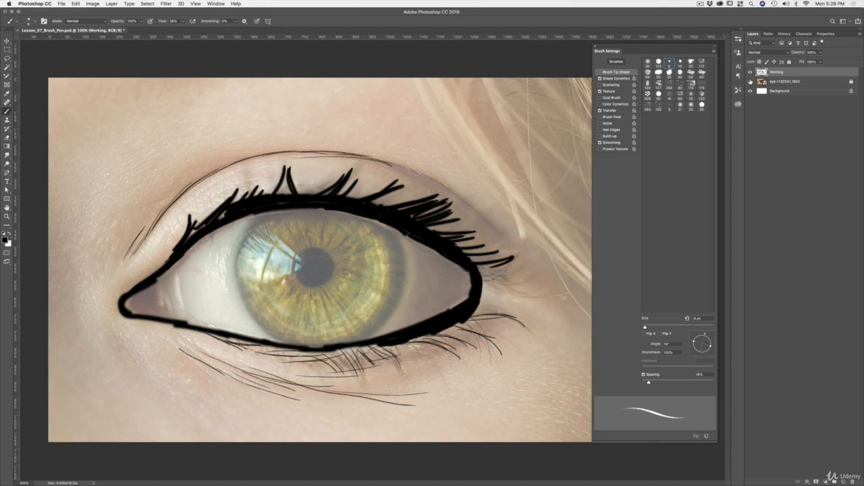
# Toggle the eye photo layer's visibility to examine the line drawing on its own, leaving the photo shown.
pyautogui.click(750, 81)
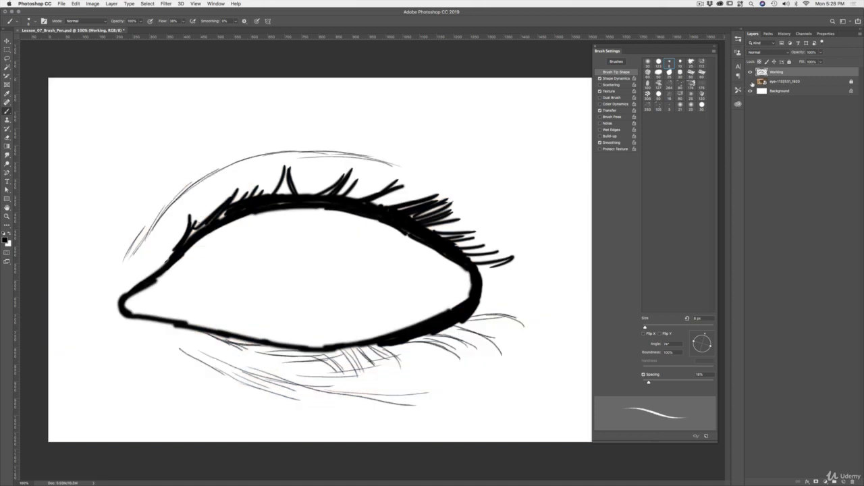
pyautogui.click(750, 81)
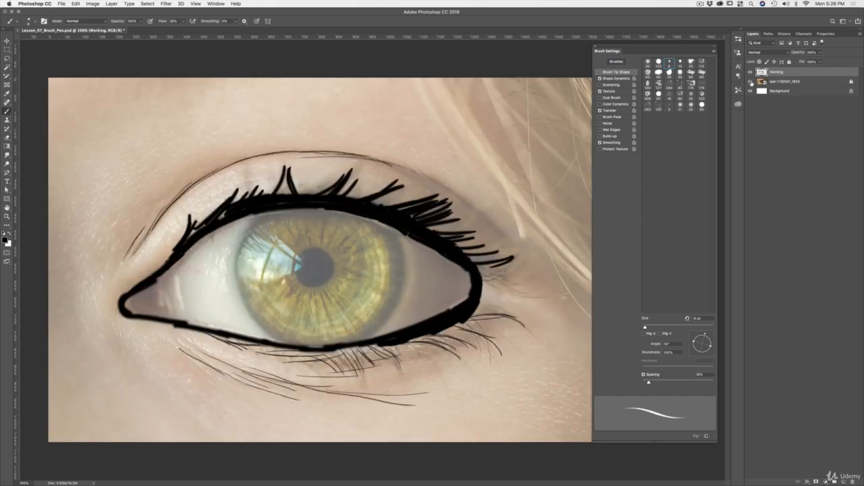
pyautogui.click(750, 81)
pyautogui.click(750, 81)
pyautogui.click(751, 81)
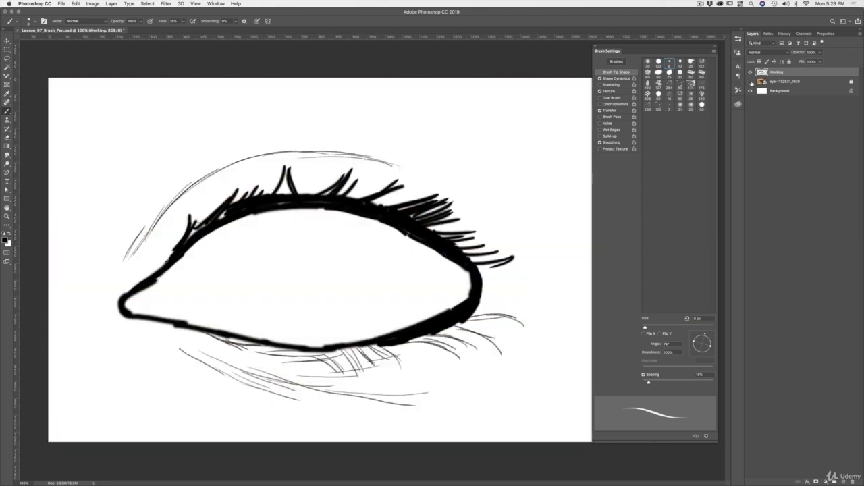
pyautogui.click(751, 81)
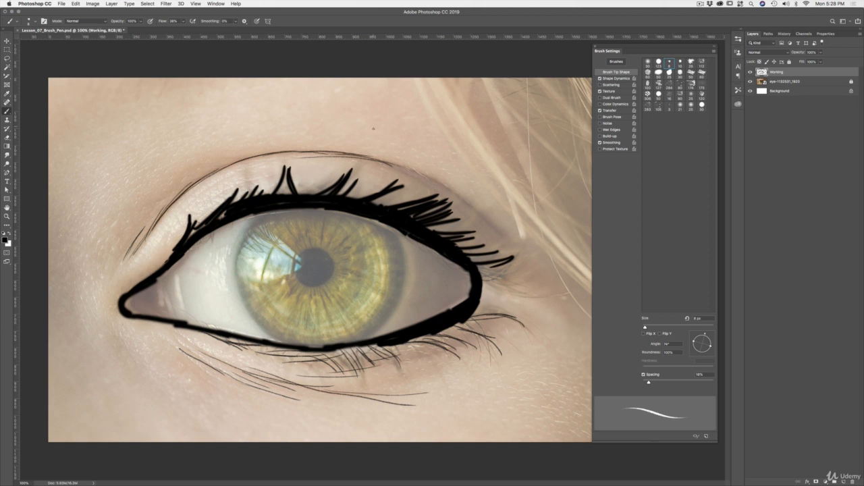
# Choose the Kyle's Paintbox - Wet Blender 50 preset from Wet Media Brushes.
pyautogui.click(34, 22)
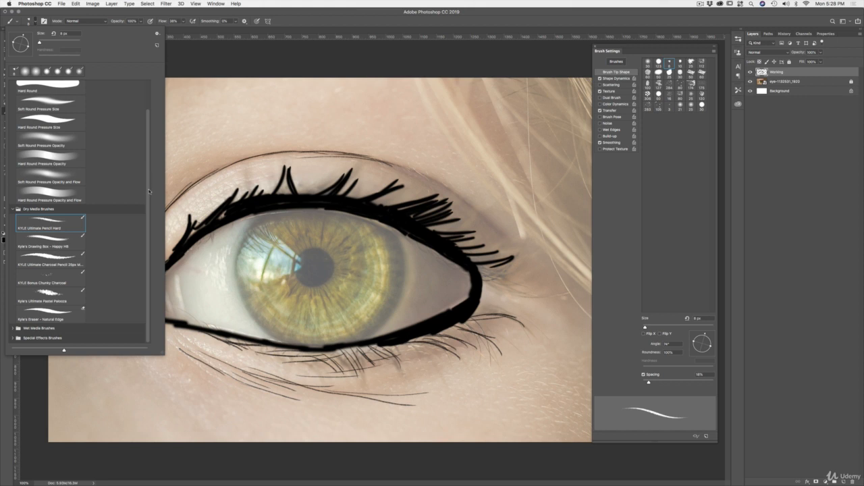
pyautogui.click(14, 329)
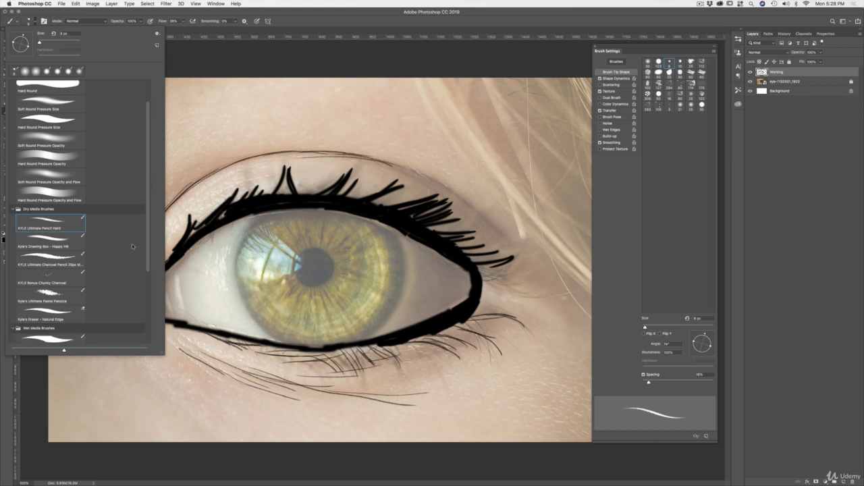
pyautogui.moveTo(144, 242); pyautogui.dragTo(146, 288)
pyautogui.scroll(-2, 143, 273)
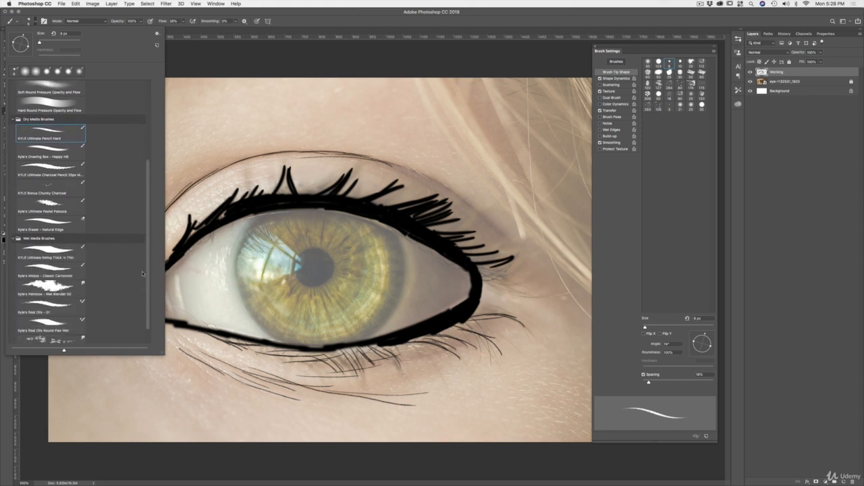
pyautogui.moveTo(148, 255); pyautogui.dragTo(148, 266)
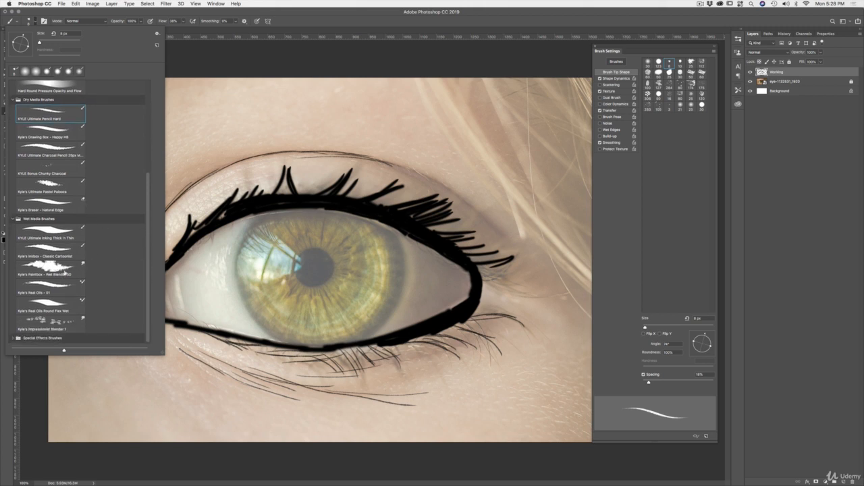
pyautogui.click(66, 272)
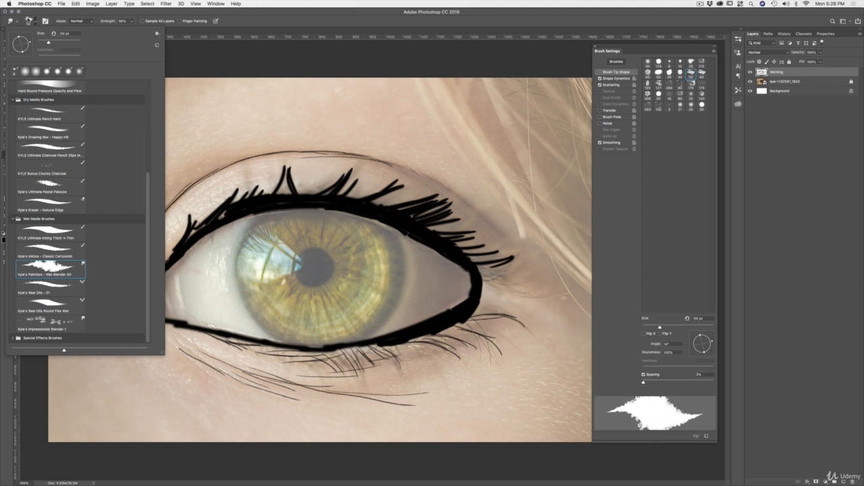
pyautogui.click(29, 21)
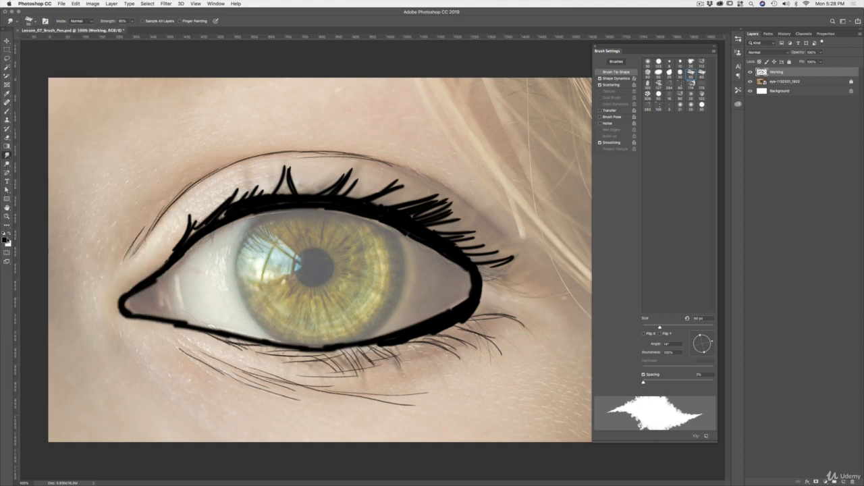
# Sample a skin tone from the photo above the inner corner as the foreground color and add a new layer.
pyautogui.click(5, 239)
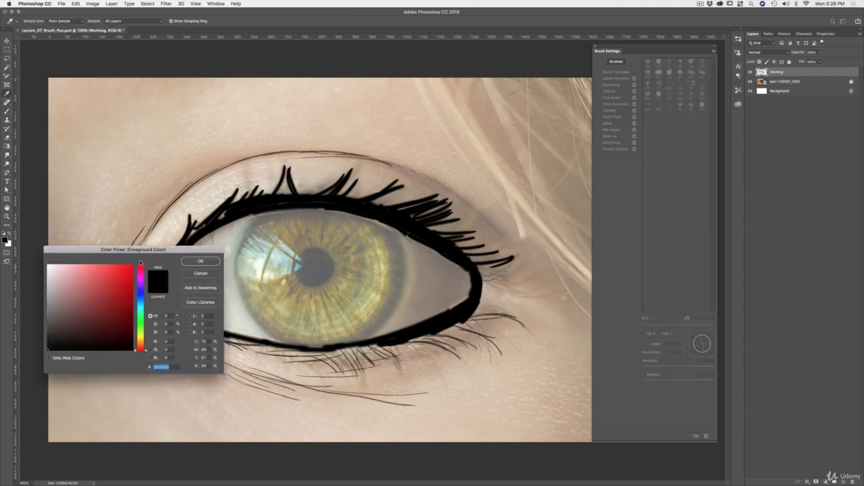
pyautogui.click(122, 206)
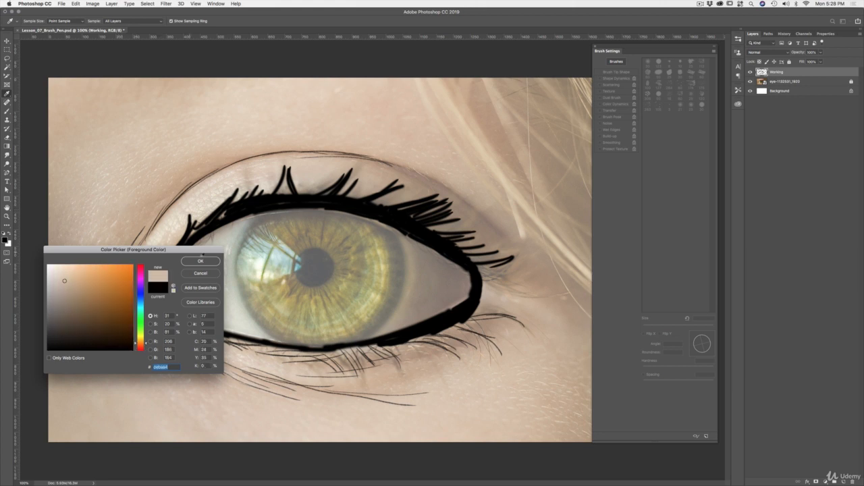
pyautogui.click(199, 261)
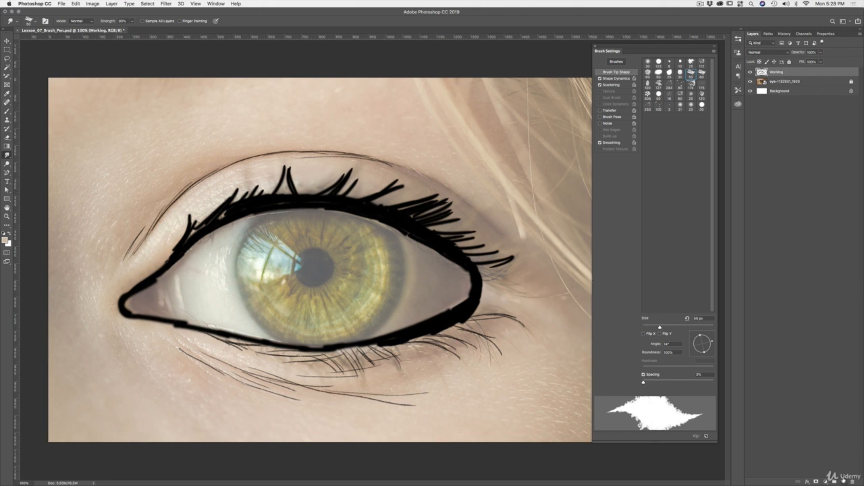
pyautogui.click(844, 480)
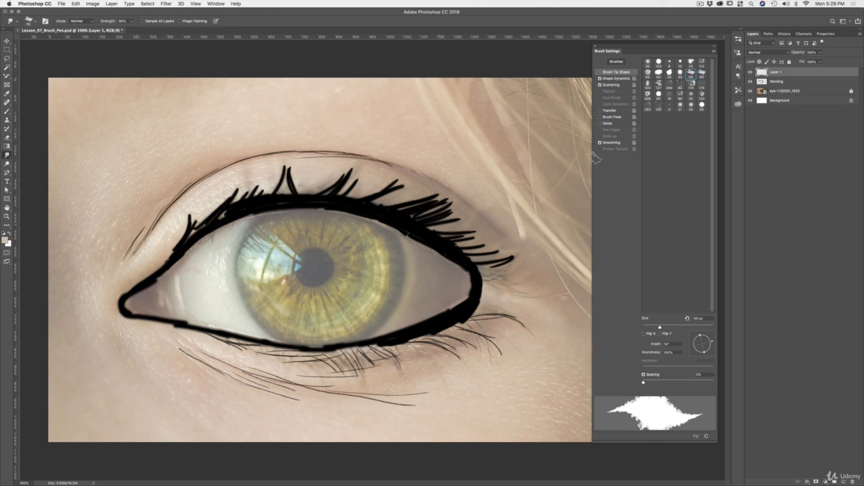
# Choose the Kyle's Real Oils - 01 preset and paint skin tone around the eye's inner corner, hiding the photo layer briefly and showing it again.
pyautogui.click(750, 91)
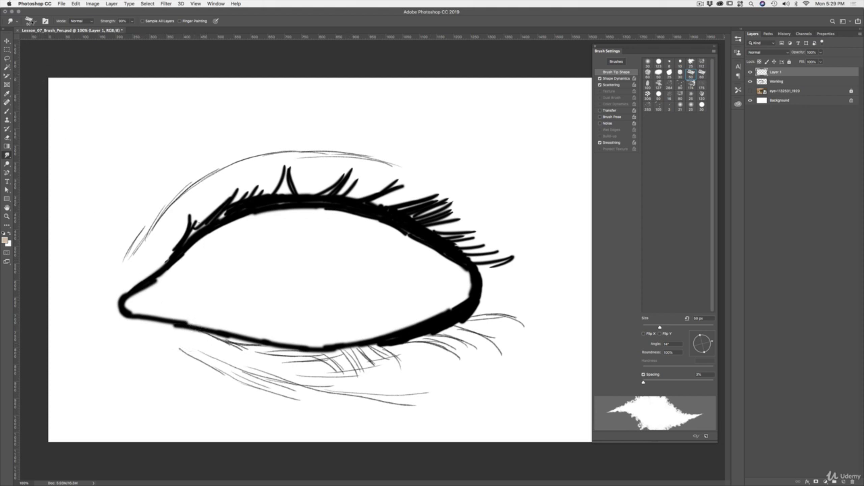
pyautogui.click(32, 22)
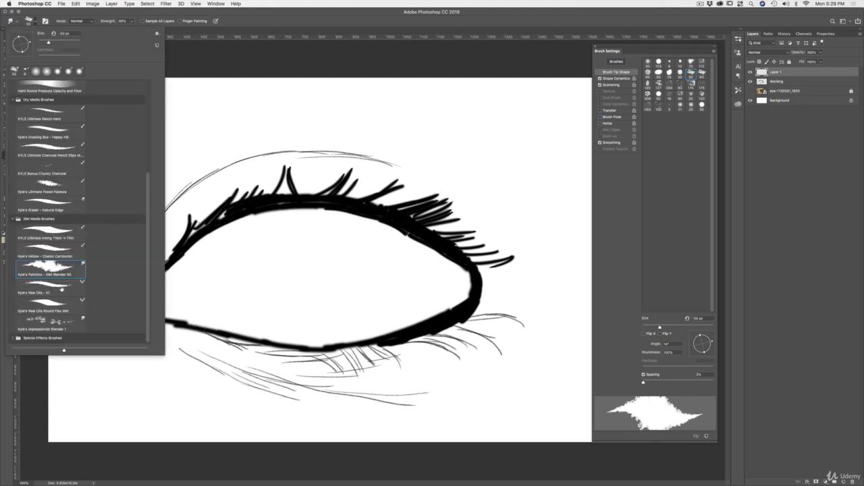
pyautogui.click(61, 288)
pyautogui.click(178, 356)
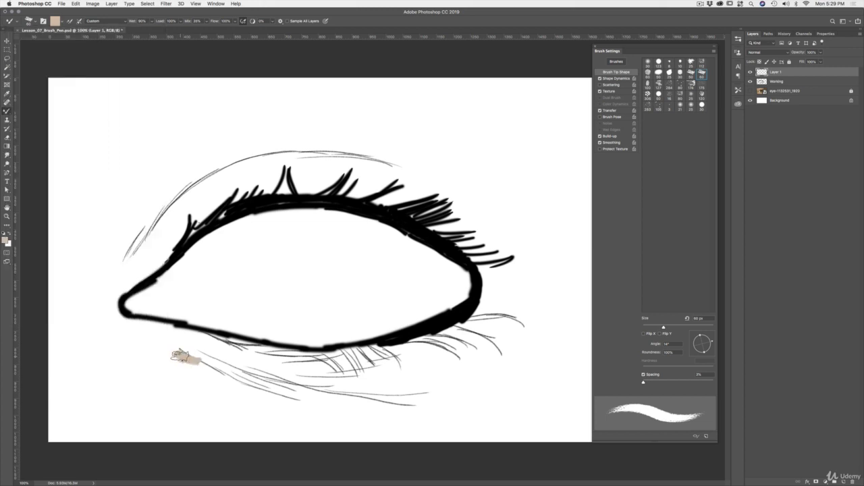
pyautogui.moveTo(179, 356)
pyautogui.mouseDown()
pyautogui.moveTo(161, 348)
pyautogui.moveTo(217, 346)
pyautogui.mouseUp()
pyautogui.click(750, 91)
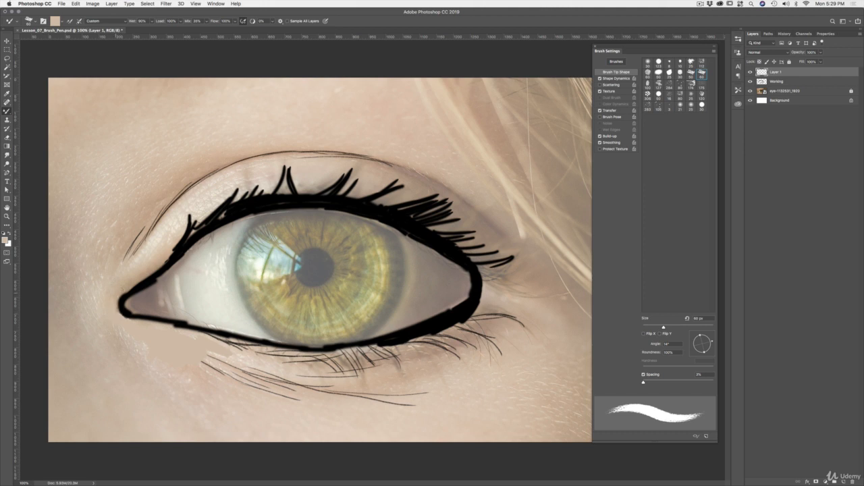
pyautogui.moveTo(136, 274)
pyautogui.mouseDown()
pyautogui.moveTo(169, 233)
pyautogui.moveTo(161, 259)
pyautogui.mouseUp()
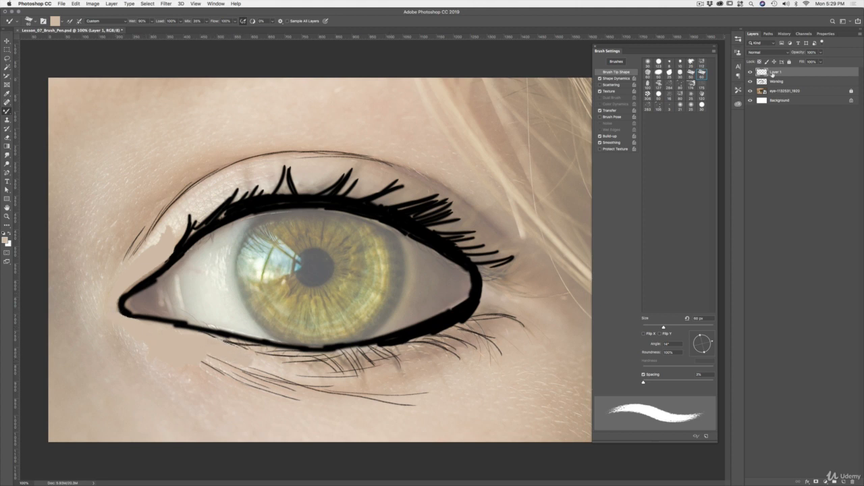
# Move Layer 1 below the Working layer and paint the upper eyelid between the crease and the lashes in skin tone.
pyautogui.moveTo(772, 75)
pyautogui.mouseDown()
pyautogui.moveTo(785, 78)
pyautogui.moveTo(783, 87)
pyautogui.mouseUp()
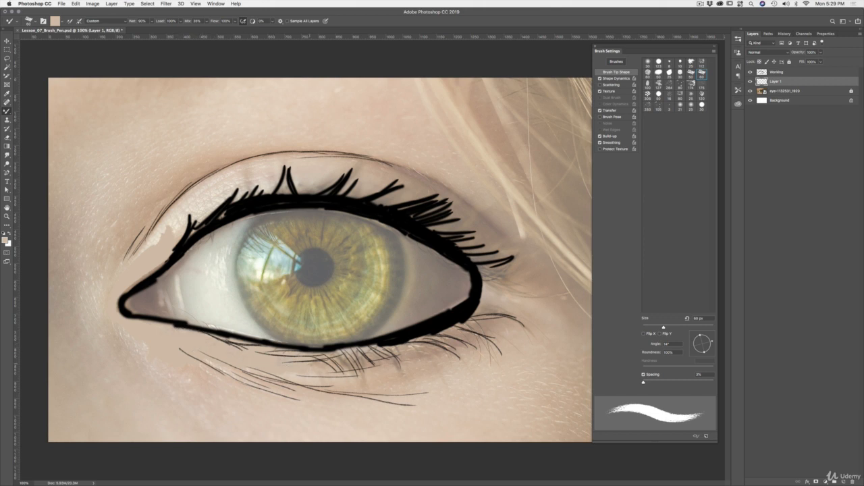
pyautogui.moveTo(154, 236)
pyautogui.mouseDown()
pyautogui.moveTo(184, 208)
pyautogui.moveTo(164, 222)
pyautogui.moveTo(213, 201)
pyautogui.moveTo(200, 202)
pyautogui.moveTo(221, 186)
pyautogui.moveTo(270, 187)
pyautogui.moveTo(265, 164)
pyautogui.moveTo(229, 174)
pyautogui.moveTo(284, 182)
pyautogui.mouseUp()
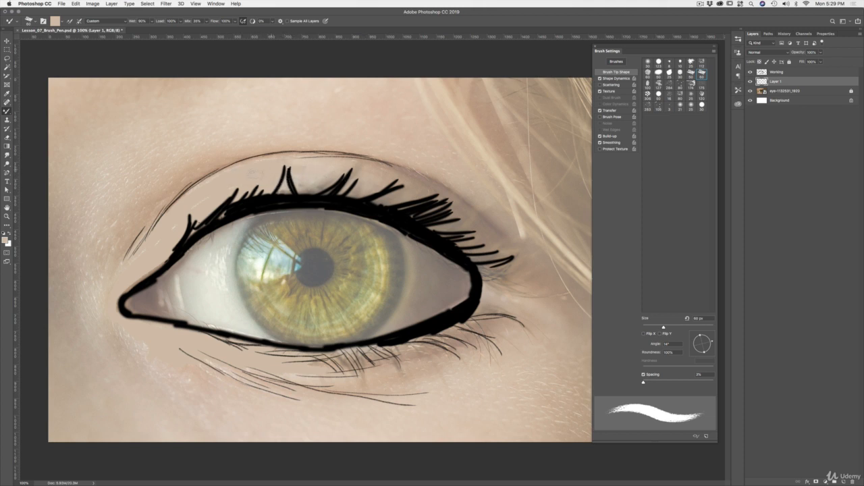
pyautogui.moveTo(289, 176)
pyautogui.mouseDown()
pyautogui.moveTo(328, 181)
pyautogui.moveTo(328, 191)
pyautogui.moveTo(290, 177)
pyautogui.moveTo(343, 177)
pyautogui.mouseUp()
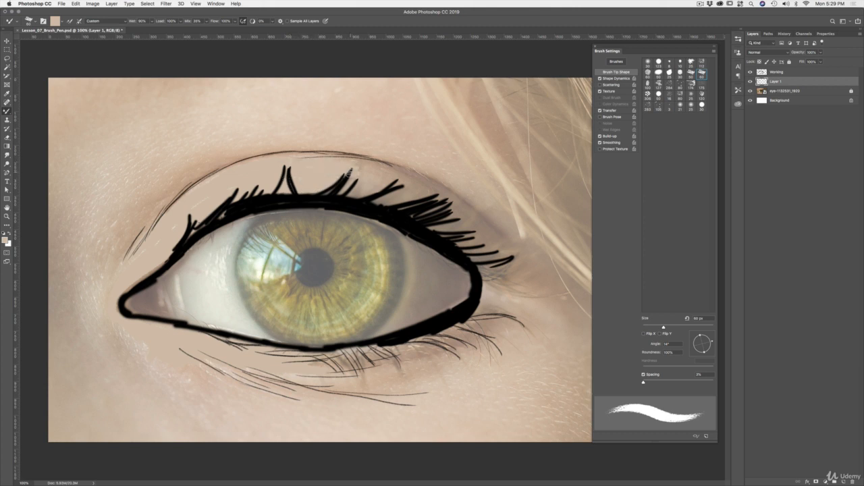